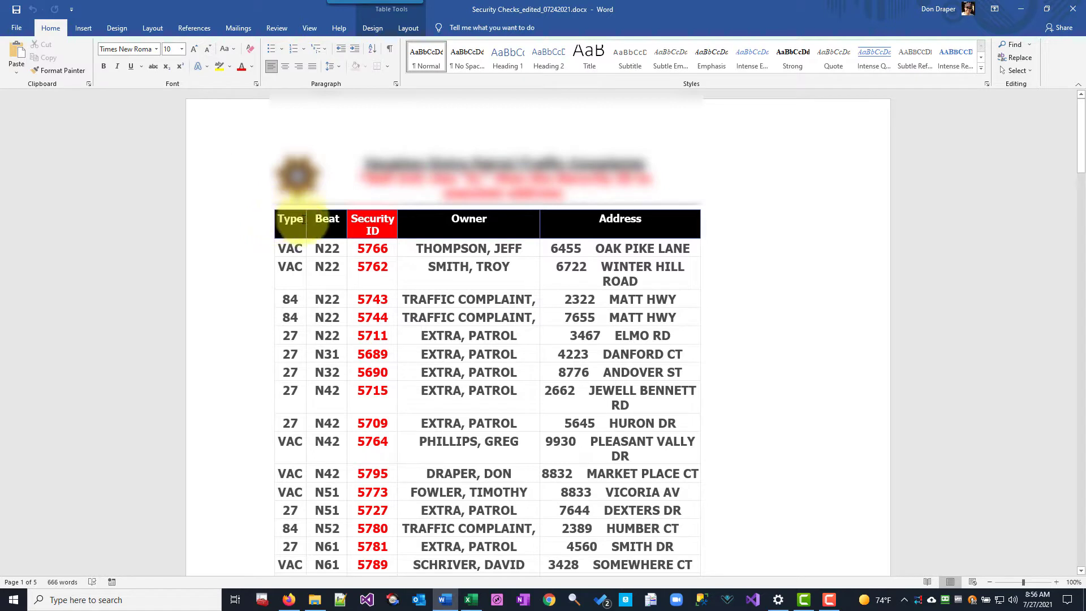
Select the entire security checks table, from the Type header through its last row, and copy it.
drag(513, 234, 628, 397)
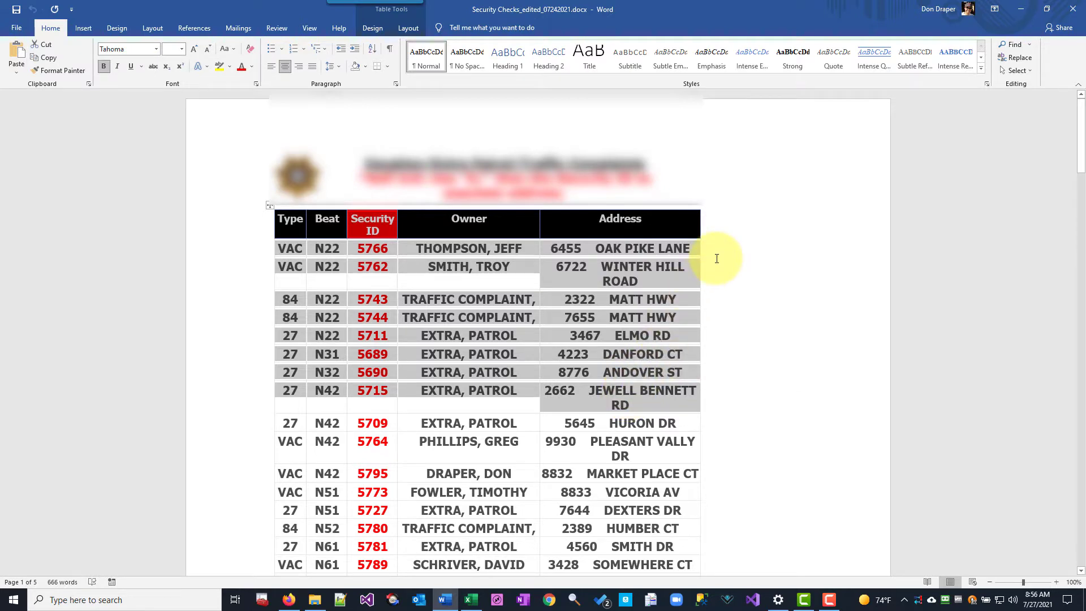
click(729, 209)
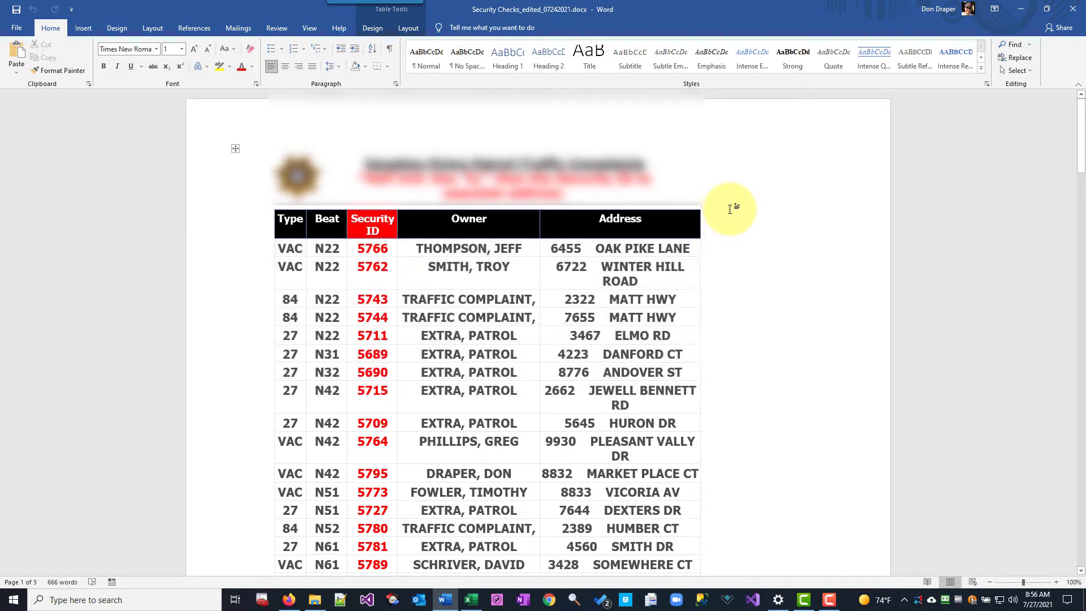
click(278, 218)
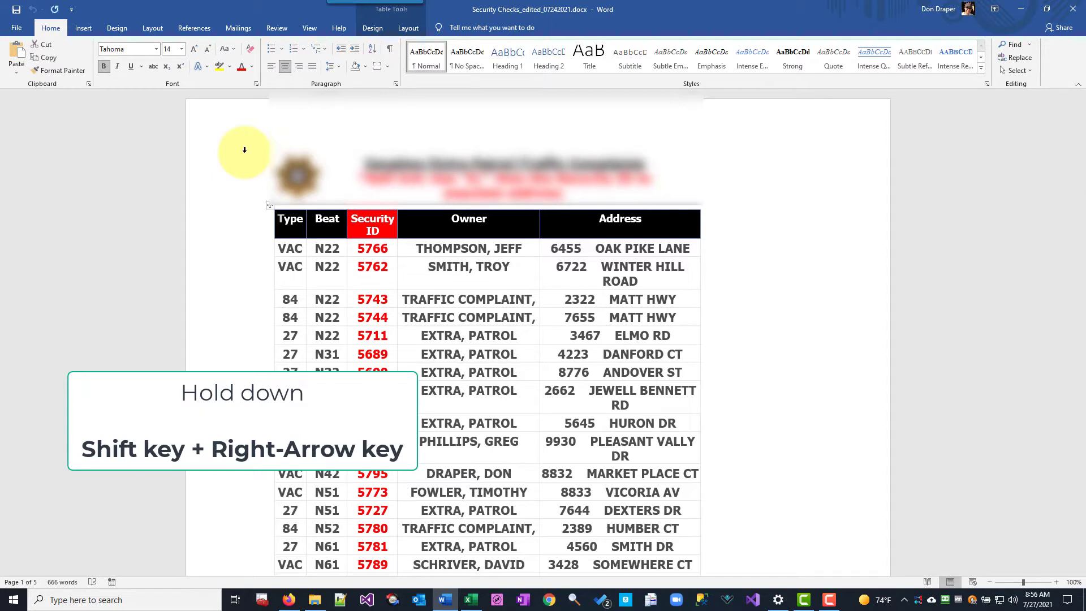
key(shift+Right)
key(shift+Right)
key(shift+Right)
key(shift+Right)
key(shift+Right)
key(shift+Right)
key(shift+Right)
key(shift+Right)
key(shift+Right)
key(shift+Right)
key(shift+Right)
key(shift+Right)
key(shift+Right)
key(shift+Right)
key(shift+Right)
key(shift+Right)
key(shift+Right)
key(shift+Right)
key(shift+Right)
key(shift+Right)
key(shift+Right)
key(shift+Right)
key(shift+Right)
key(shift+Right)
key(shift+Right)
key(shift+Right)
key(shift+Right)
key(shift+Right)
key(shift+Right)
key(shift+Right)
key(shift+Right)
key(shift+Right)
key(shift+Right)
key(shift+Right)
key(shift+Right)
key(shift+Right)
key(shift+Right)
key(shift+Right)
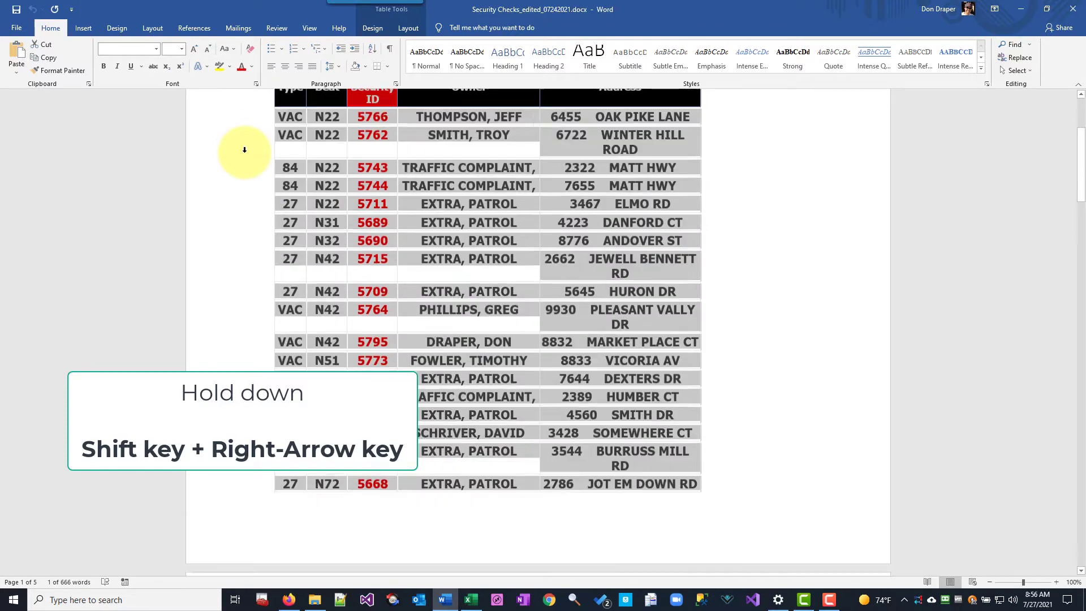
key(shift+Right)
key(shift+Right)
key(shift+Right)
key(shift+Right)
key(shift+Right)
key(shift+Right)
key(shift+Right)
key(shift+Right)
key(shift+Right)
key(shift+Right)
key(shift+Right)
key(shift+Right)
key(shift+Right)
key(shift+Right)
key(shift+Right)
key(shift+Right)
key(shift+Right)
key(shift+Right)
key(shift+Right)
key(shift+Right)
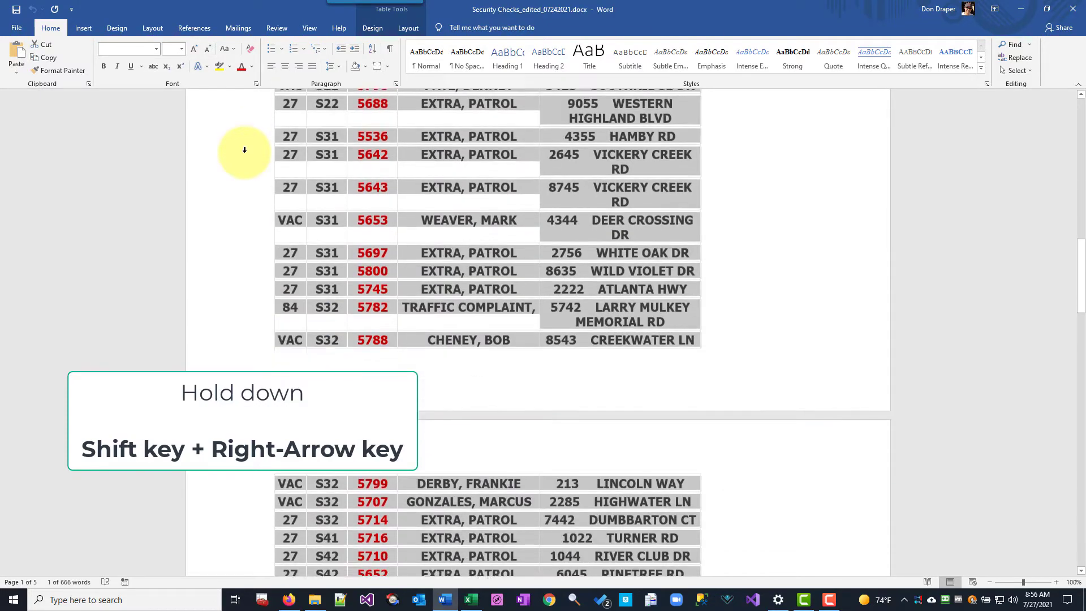
key(shift+Right)
key(shift+Right)
key(shift+Right)
key(shift+Right)
key(shift+Right)
key(shift+Right)
key(shift+Right)
key(shift+Right)
key(shift+Right)
key(shift+Right)
key(shift+Right)
key(shift+Right)
key(shift+Right)
key(shift+Right)
key(shift+Right)
key(shift+Right)
key(shift+Right)
key(shift+Right)
key(shift+Right)
key(shift+Right)
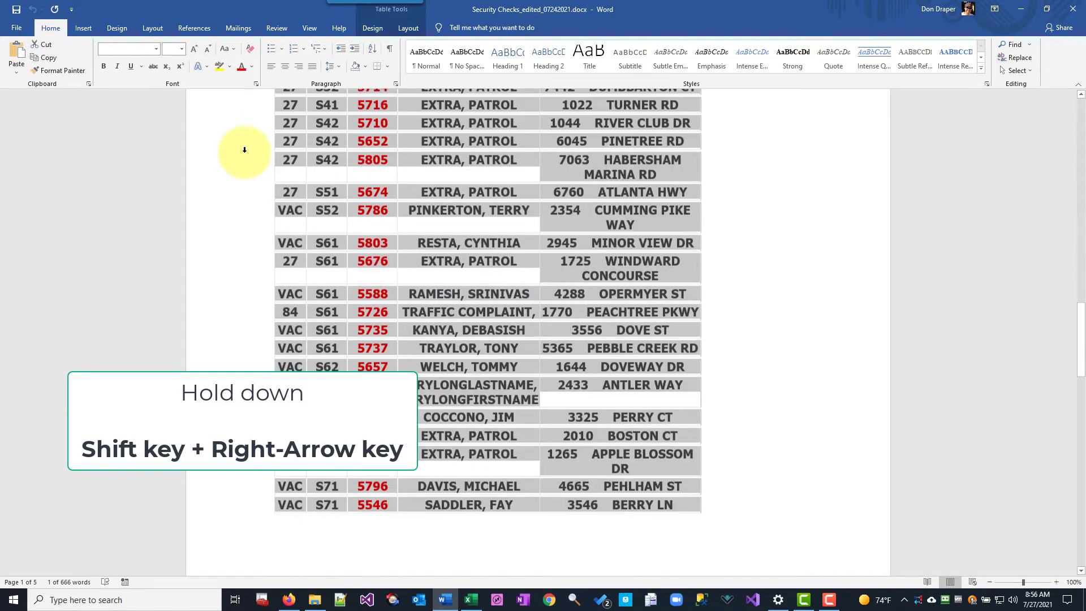
key(shift+Right)
key(shift+Right)
key(shift+Right)
key(shift+Right)
key(shift+Right)
key(shift+Right)
key(shift+Right)
key(shift+Right)
key(shift+Right)
key(shift+Right)
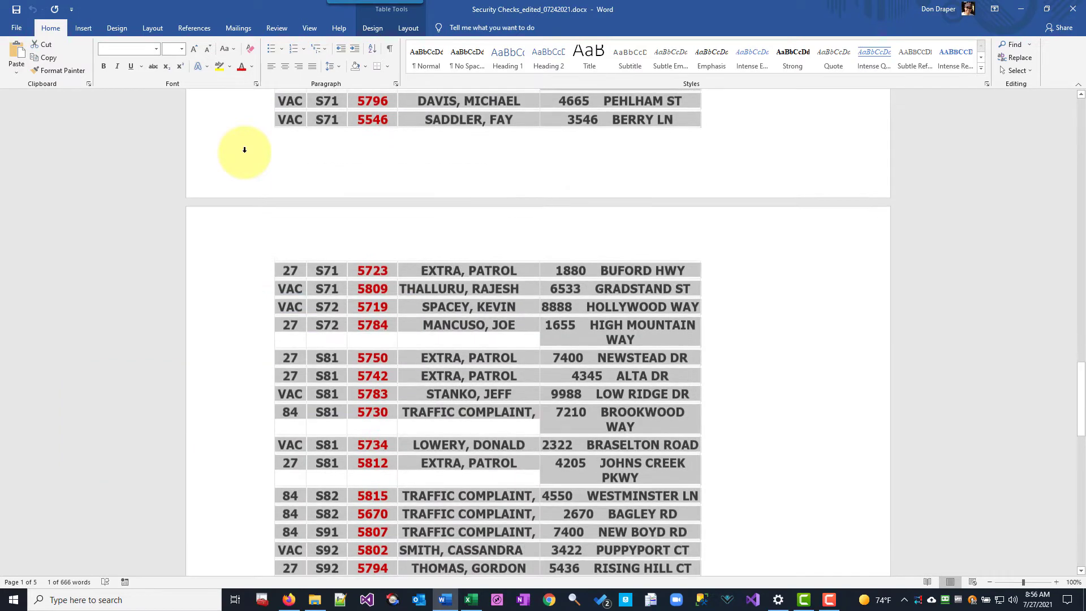
key(Right)
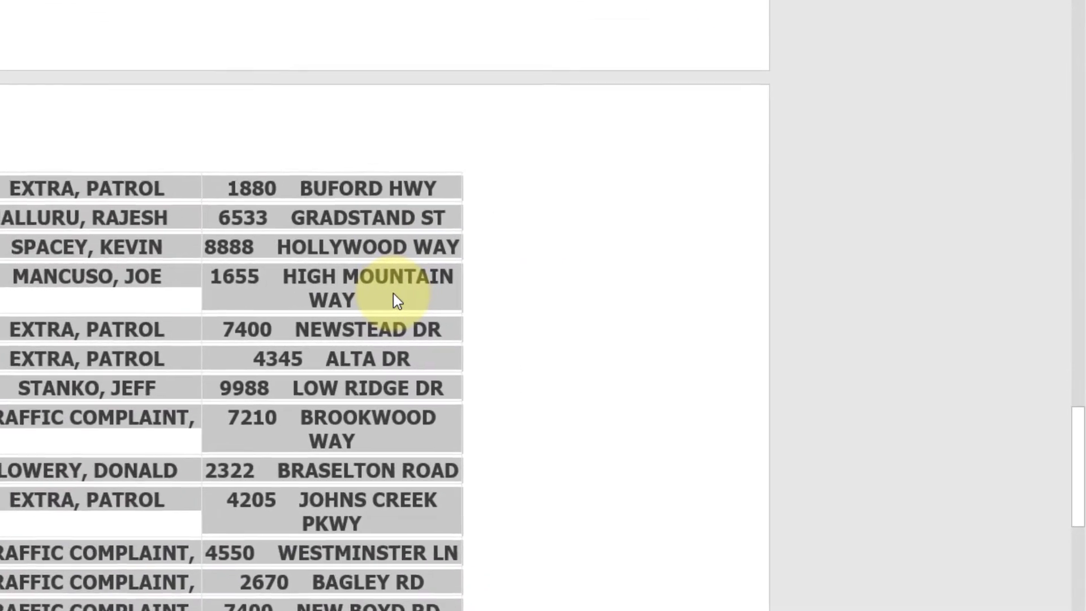
right_click(391, 294)
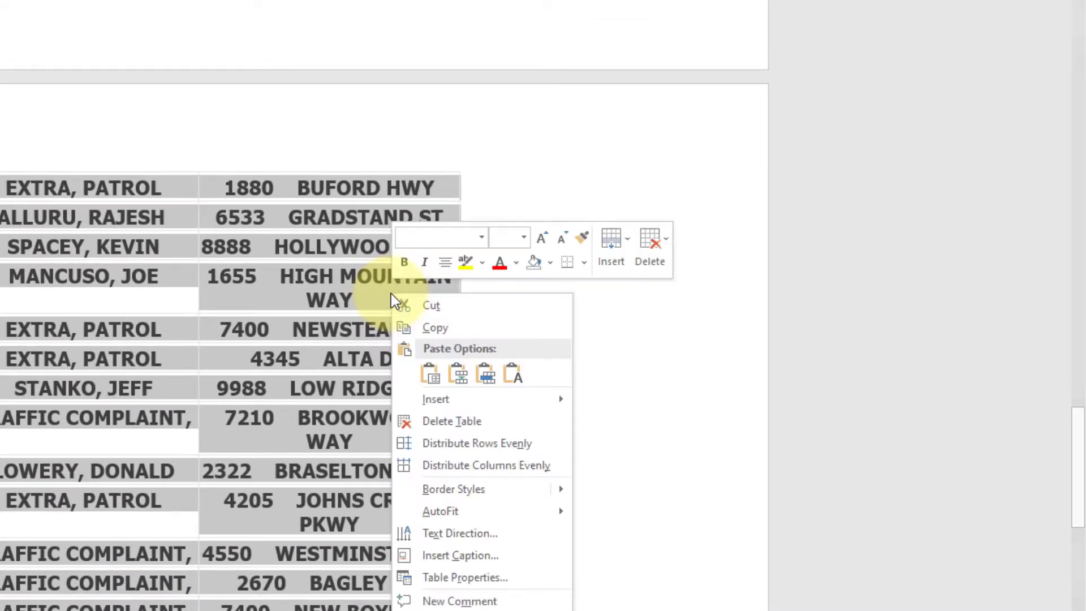
click(505, 329)
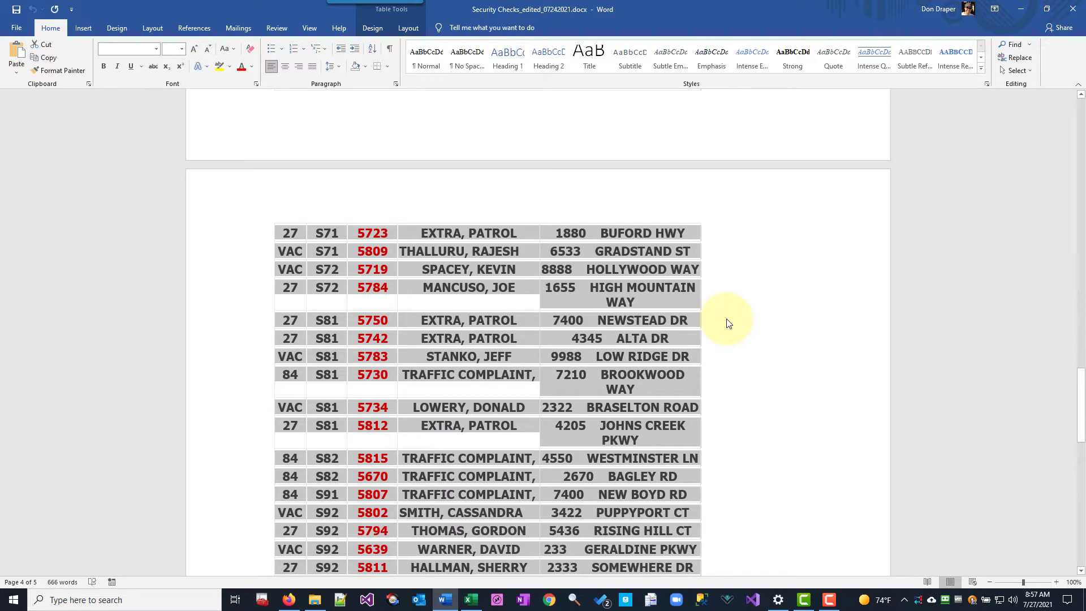
Switch to the blank Excel workbook and paste the copied table at cell A1 with Match Destination Formatting.
click(471, 601)
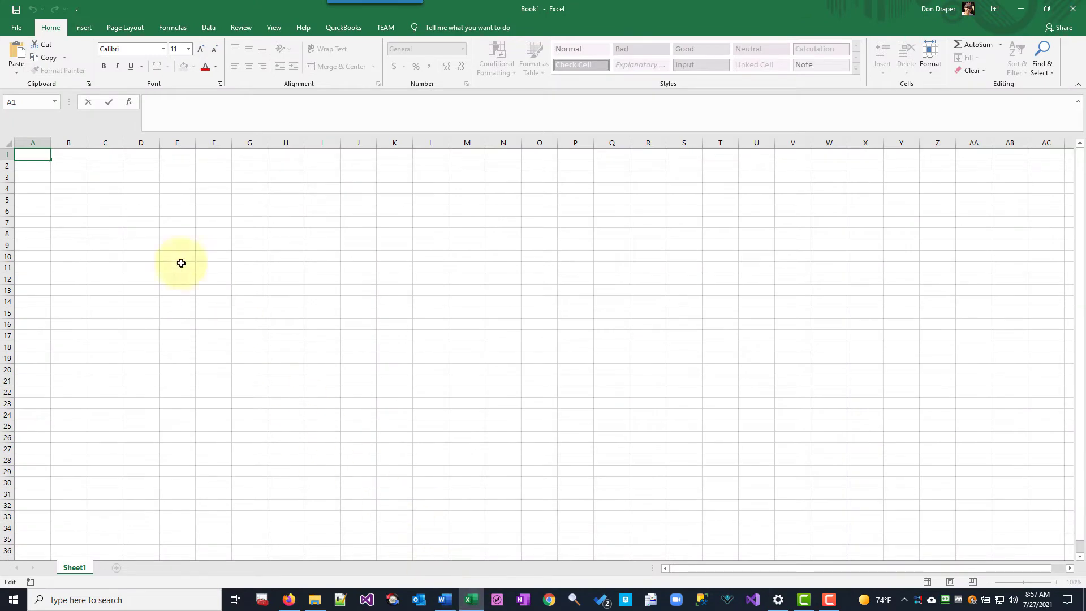
click(99, 166)
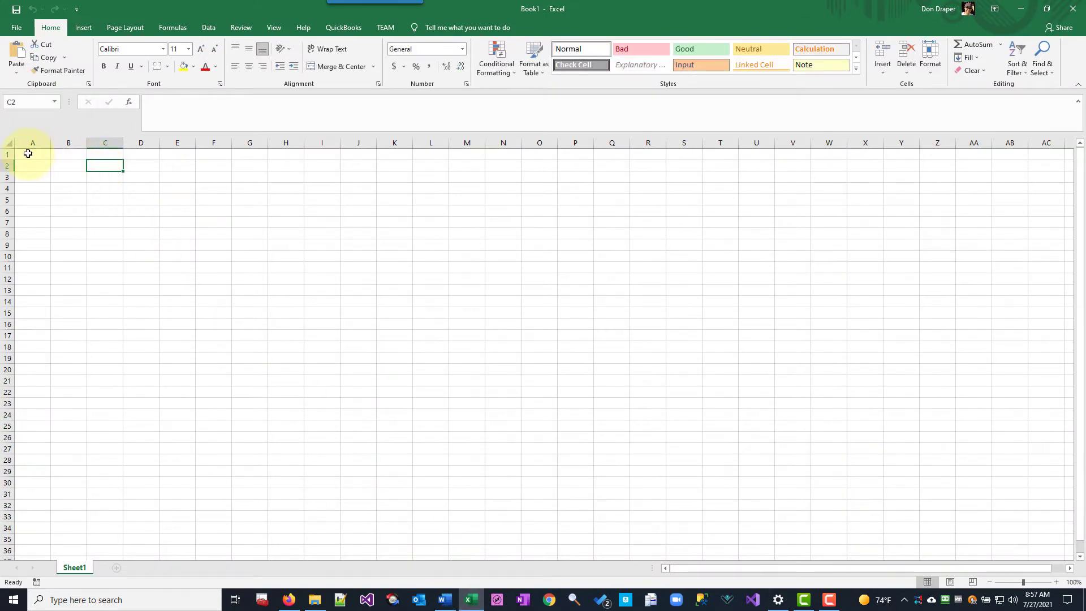
click(28, 153)
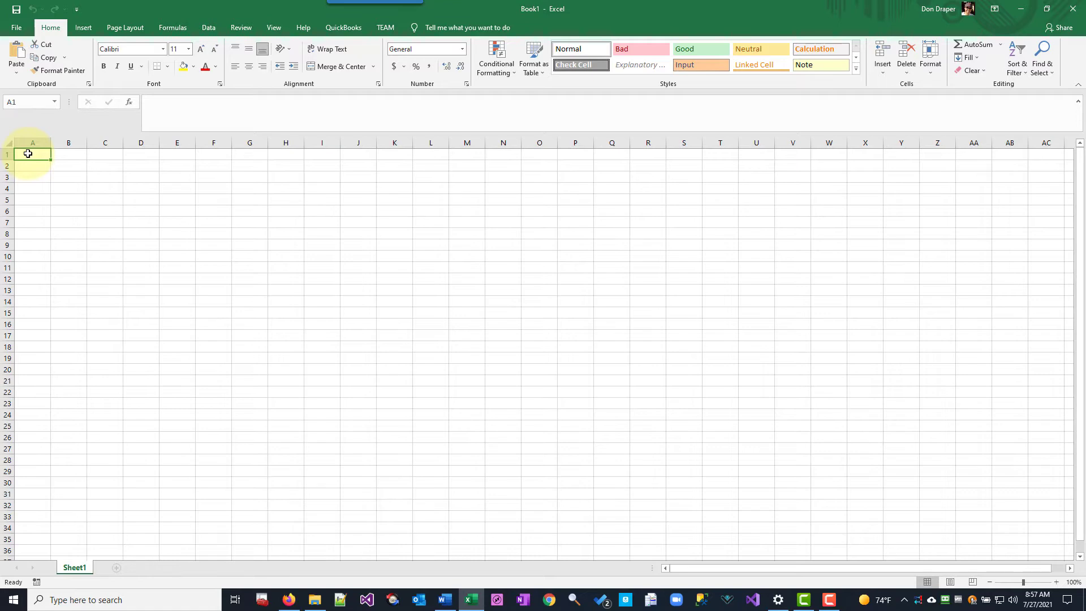
right_click(28, 153)
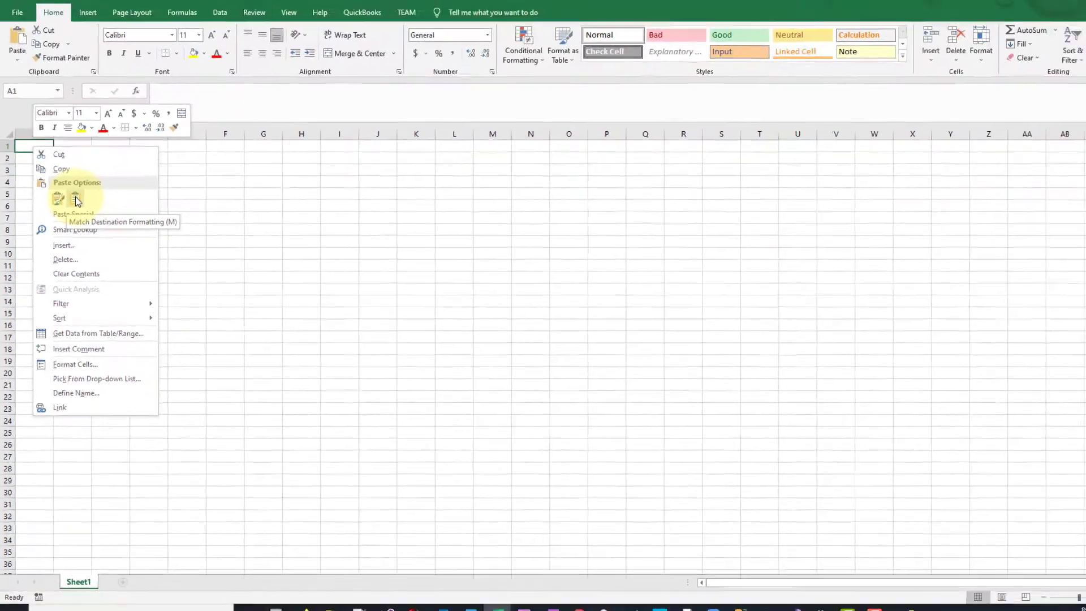
click(76, 199)
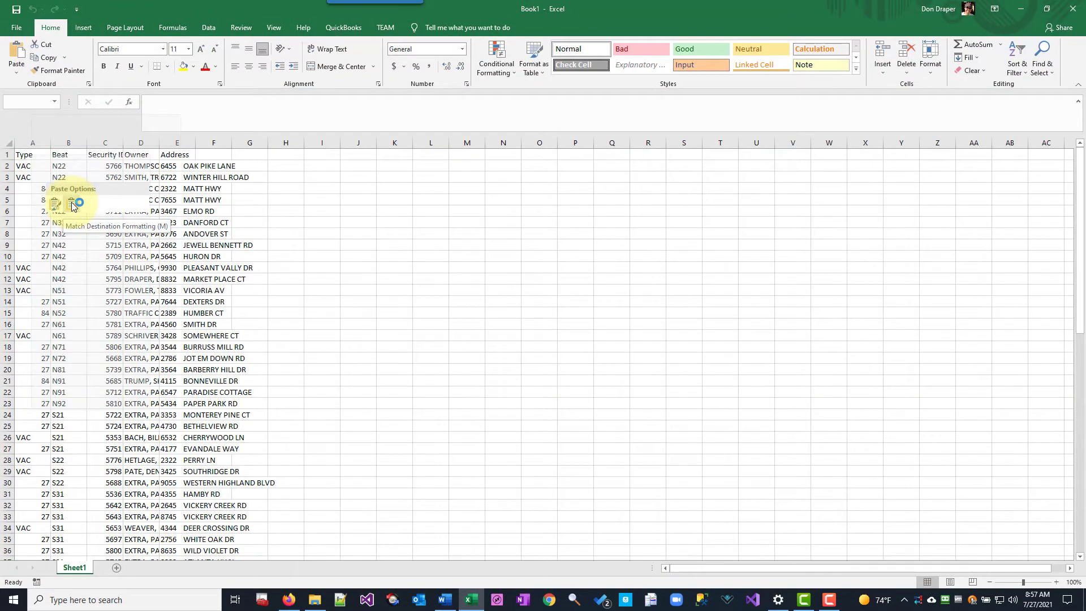
click(74, 205)
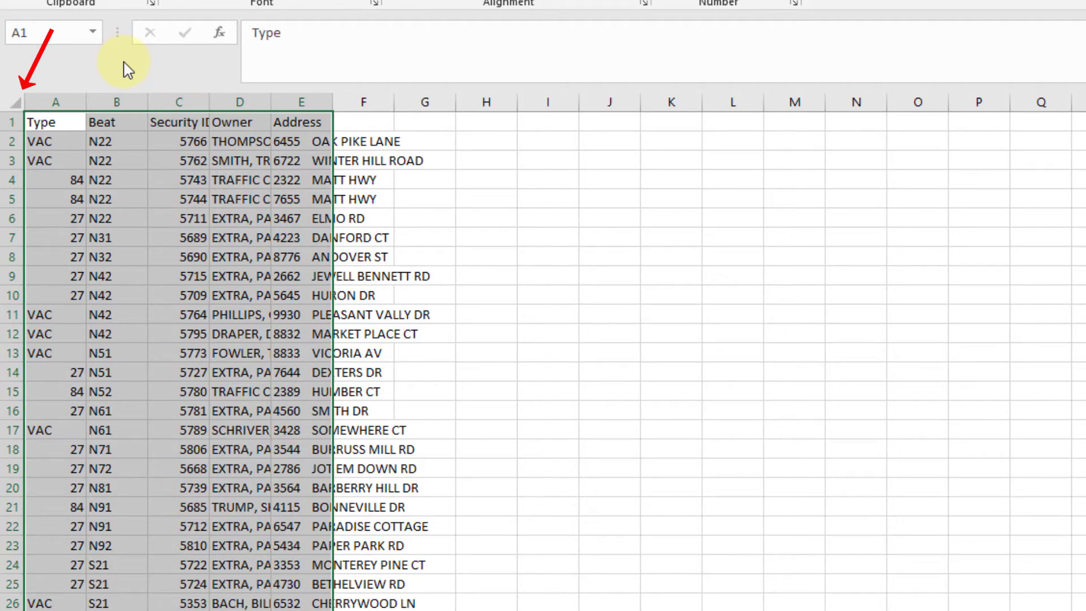
Auto-fit the widths of all columns on the sheet to their contents.
click(12, 103)
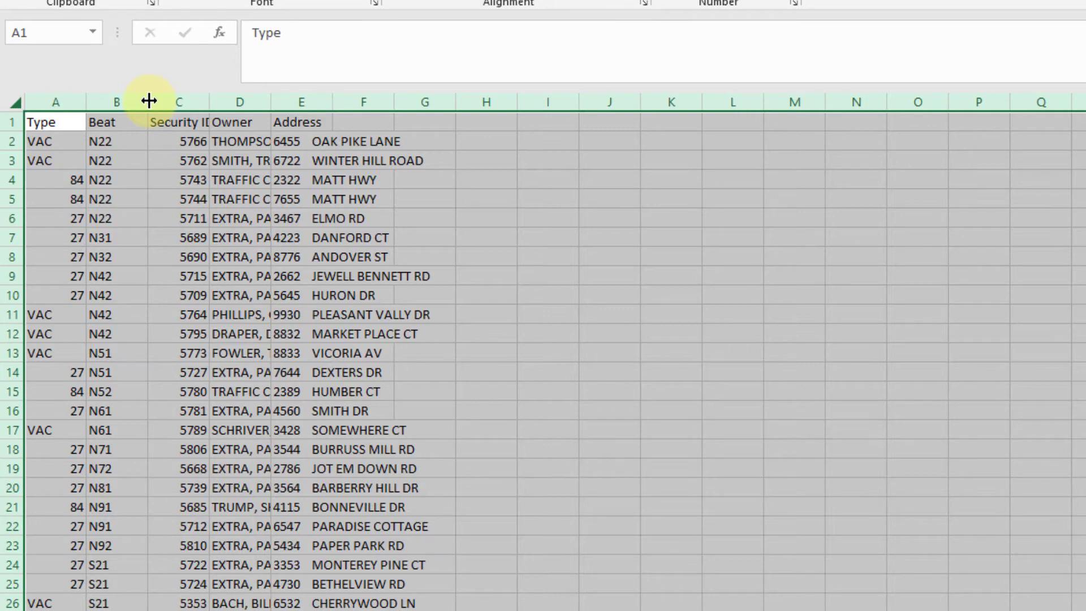
double_click(208, 101)
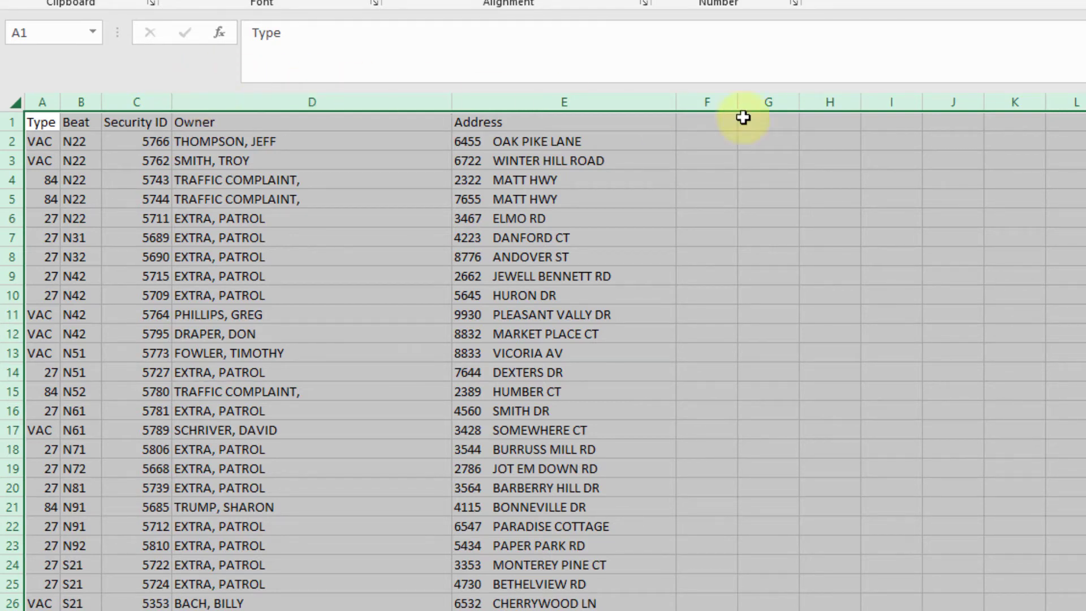
scroll(543, 362, down, 10)
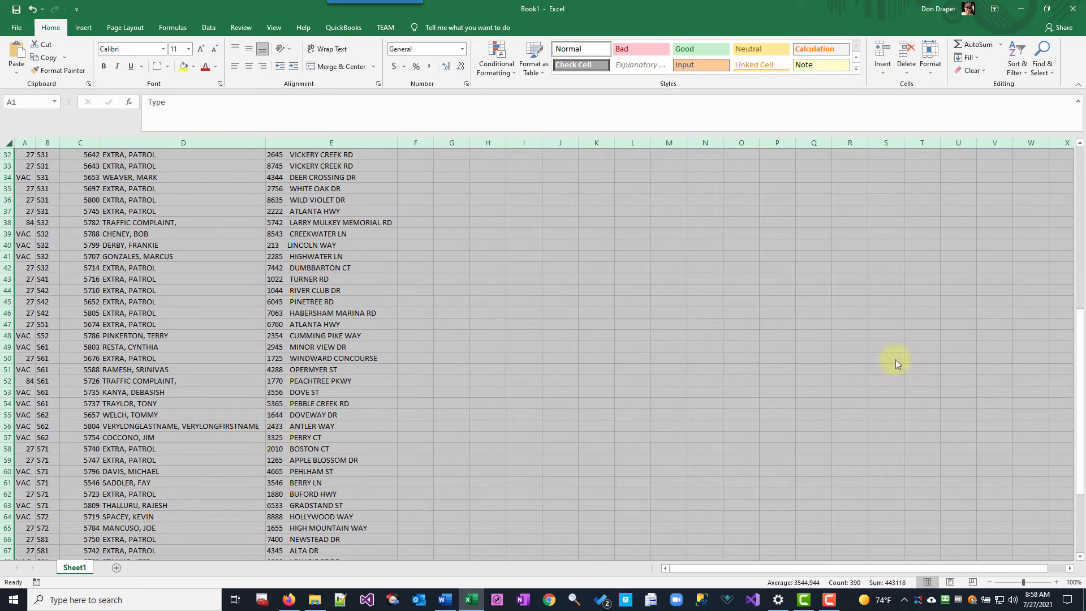
drag(1078, 340, 1078, 145)
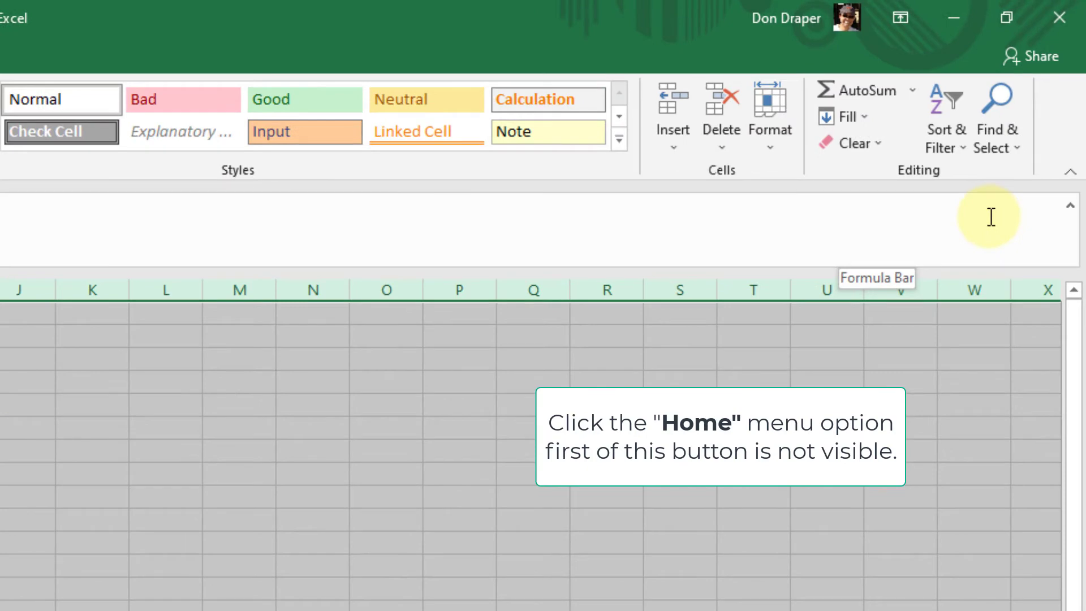
Sort the whole sheet by the Type column from largest to smallest, keeping the header row in place.
click(958, 104)
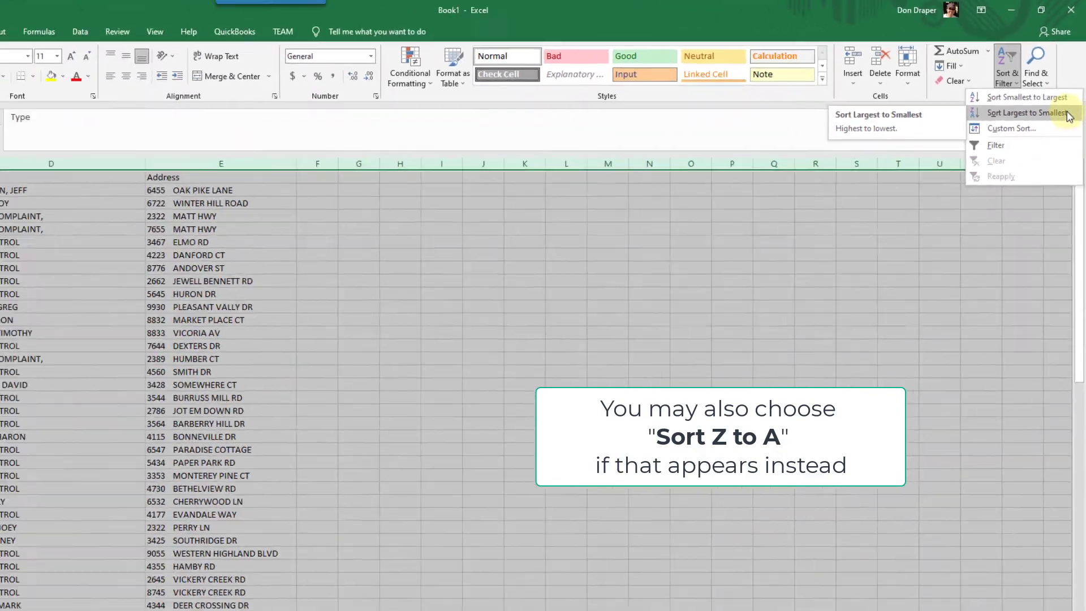
click(1052, 197)
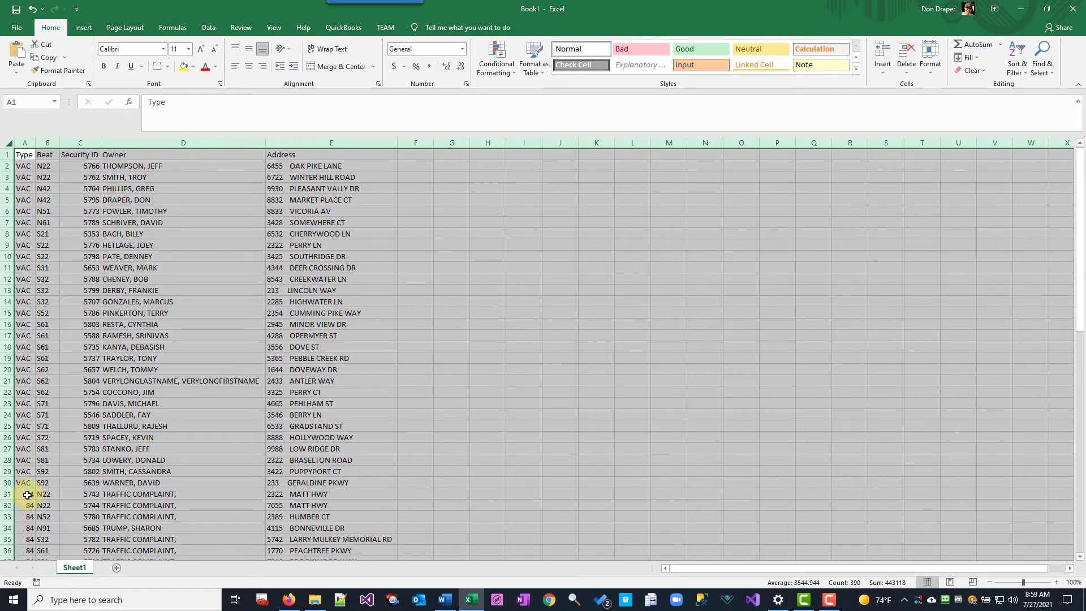
drag(27, 494, 334, 555)
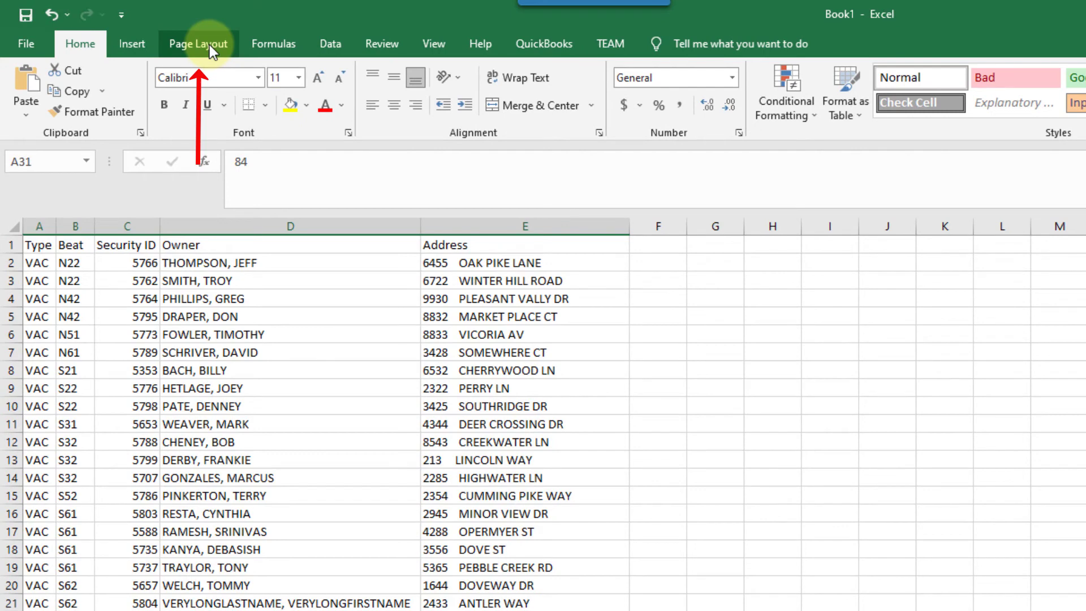
Enable printing of gridlines for the sheet.
click(209, 46)
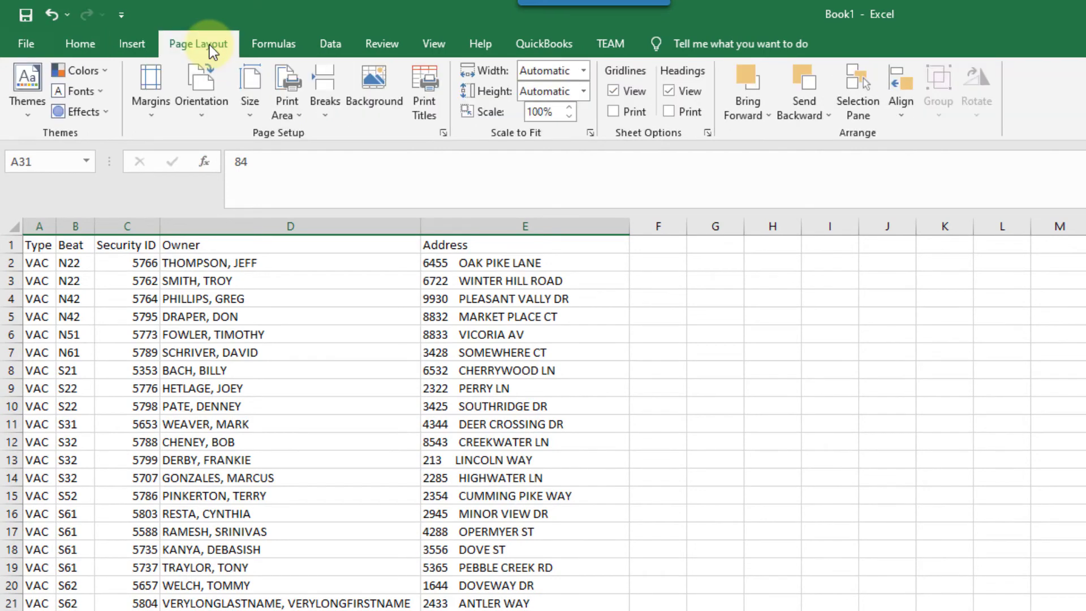
click(612, 110)
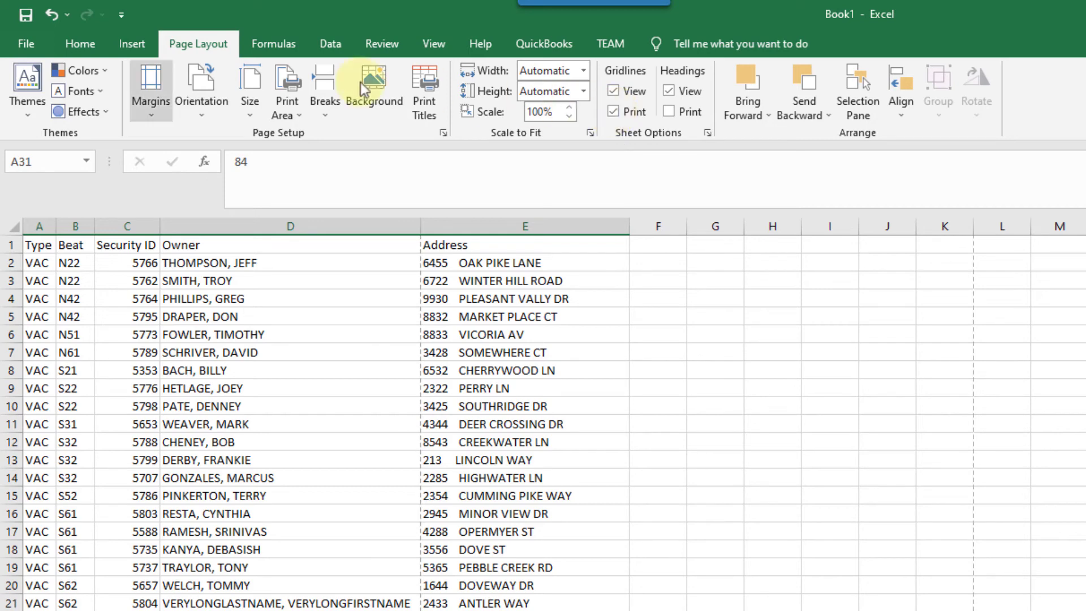
Set the print scaling to Fit All Columns on One Page and check the pages in the print preview.
click(33, 44)
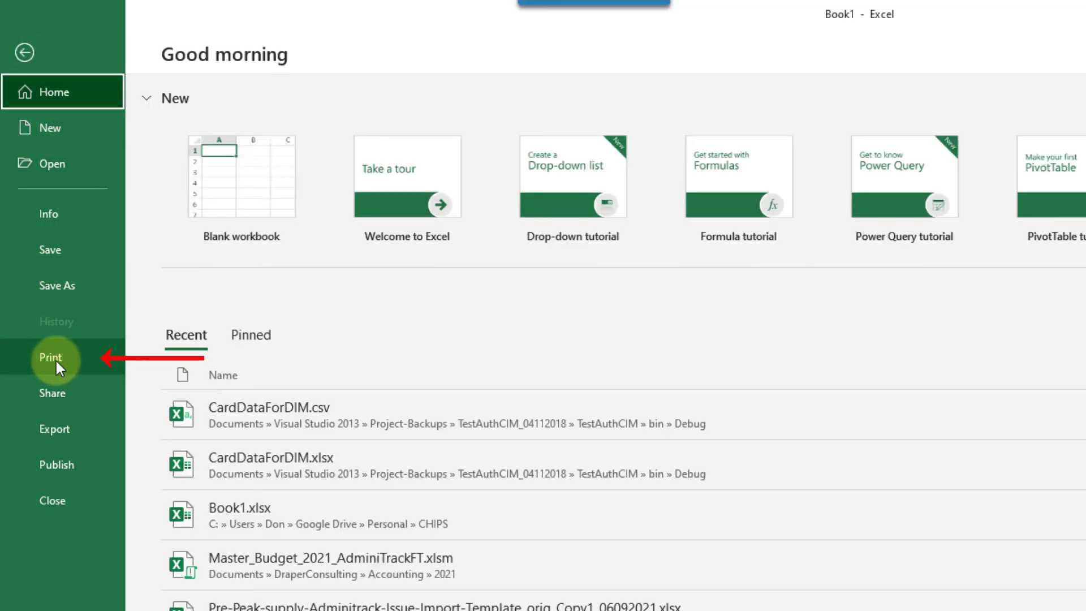
click(56, 358)
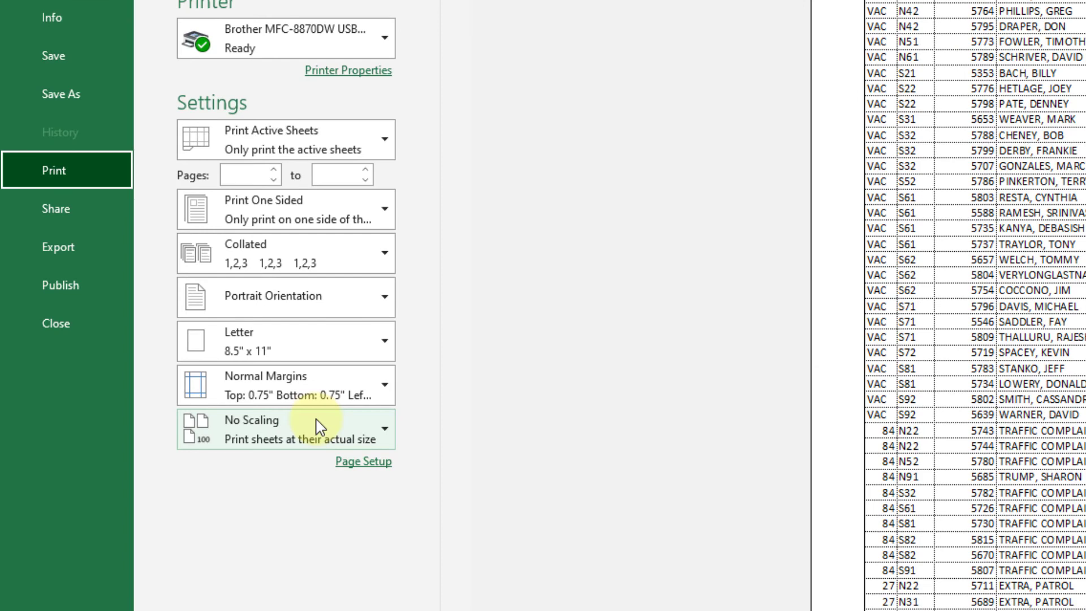
click(319, 427)
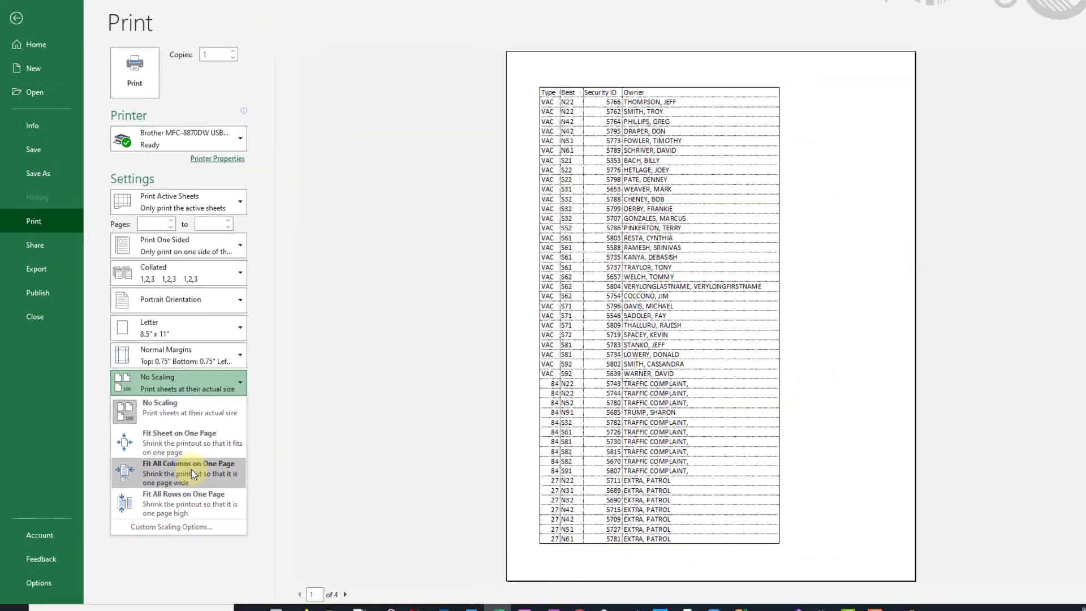
click(306, 565)
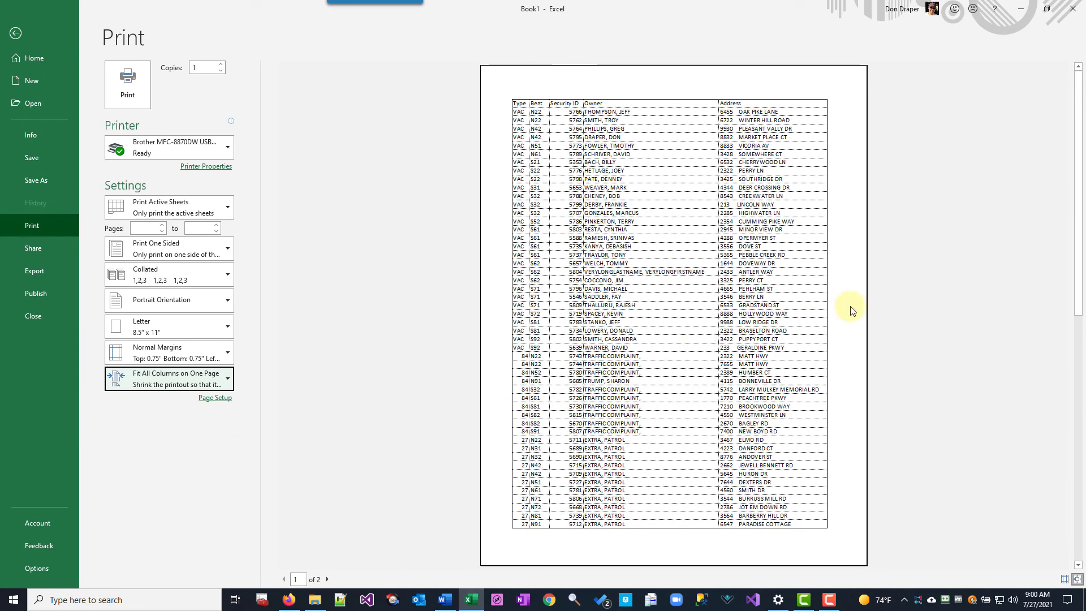
click(327, 579)
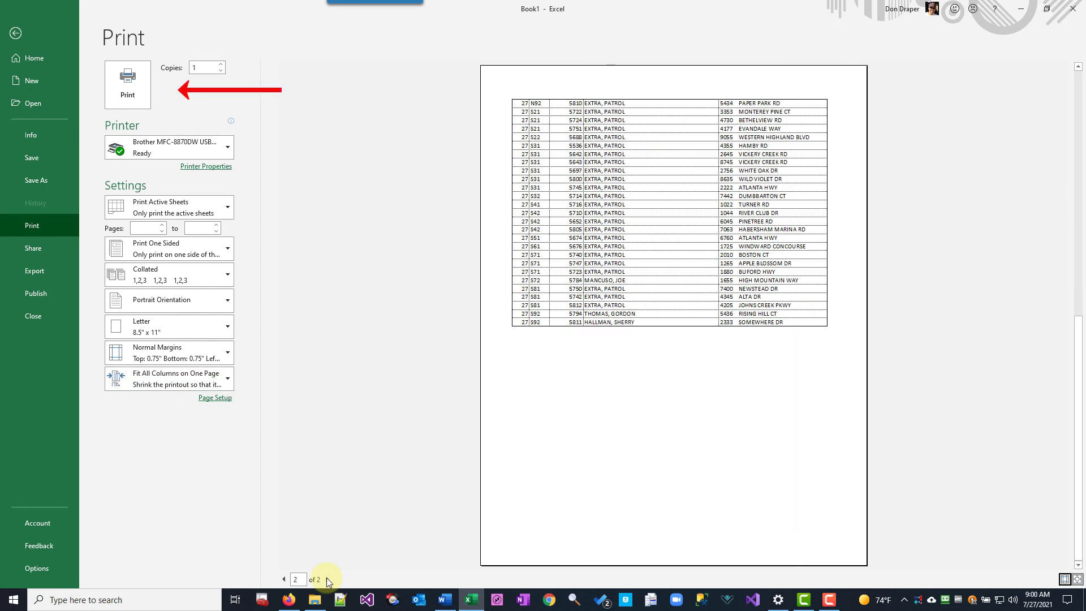
click(284, 579)
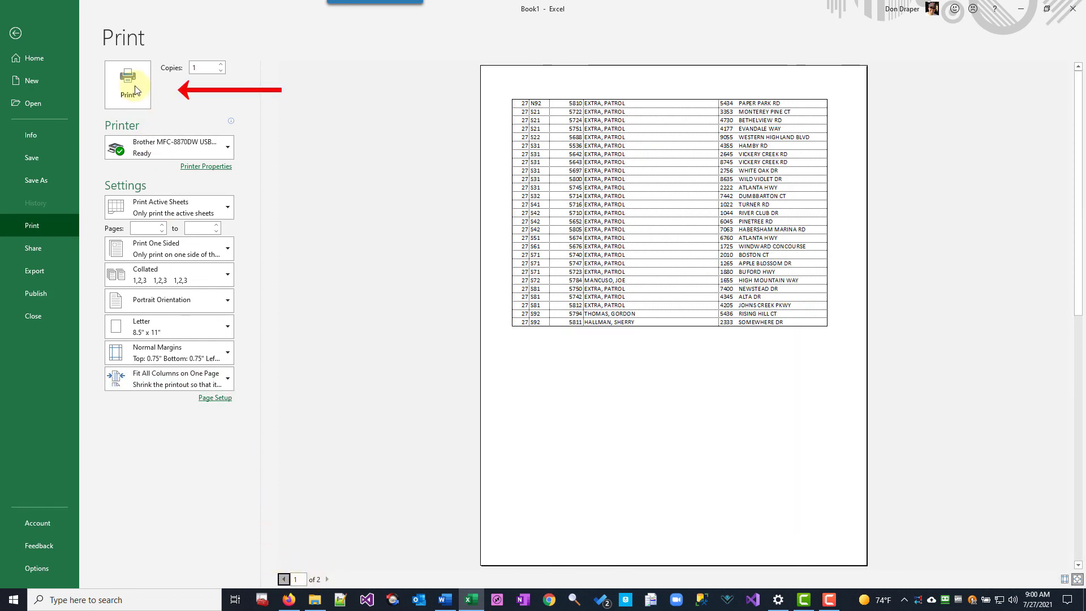